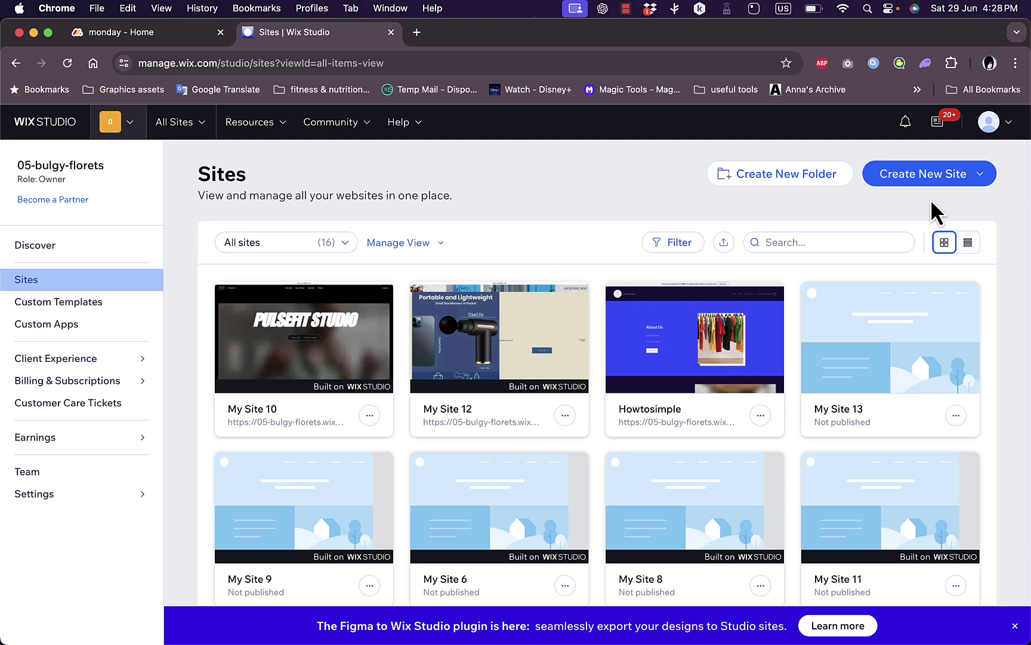
Choose to build the new site with the AI assistant and start the setup chat
left_click(955, 180)
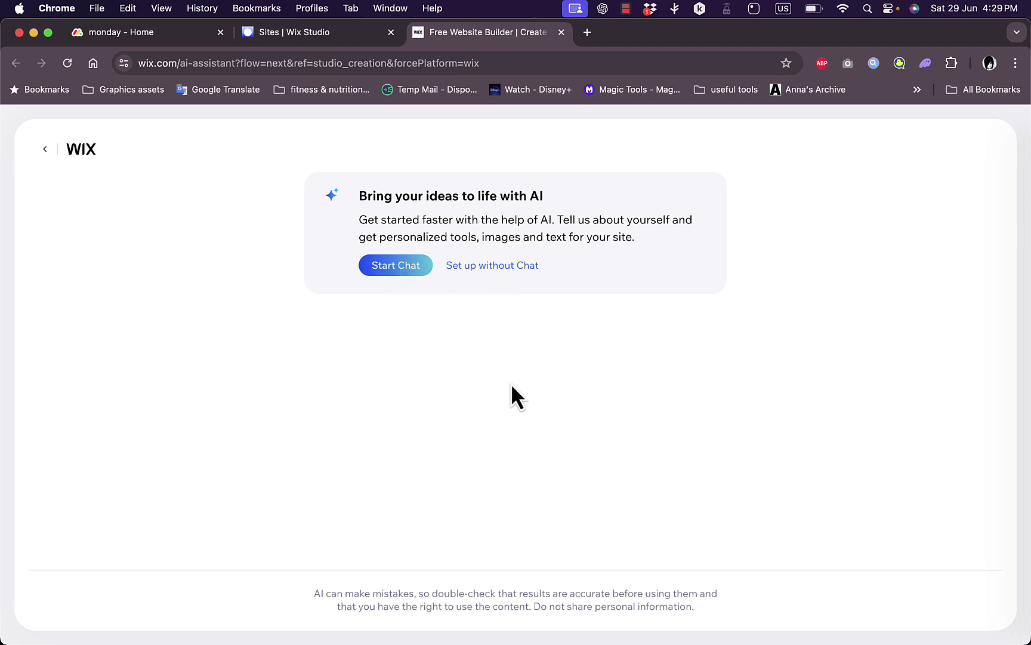
left_click(396, 275)
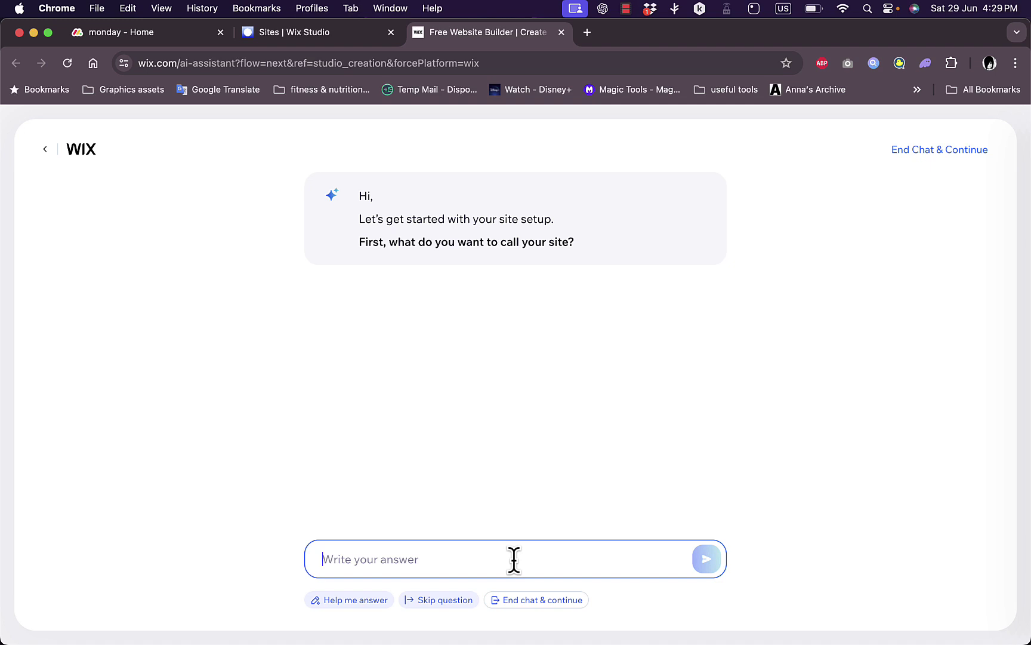
Request a modern fitness-trainer blog in dark blue and black, with home, about and store pages
type("design")
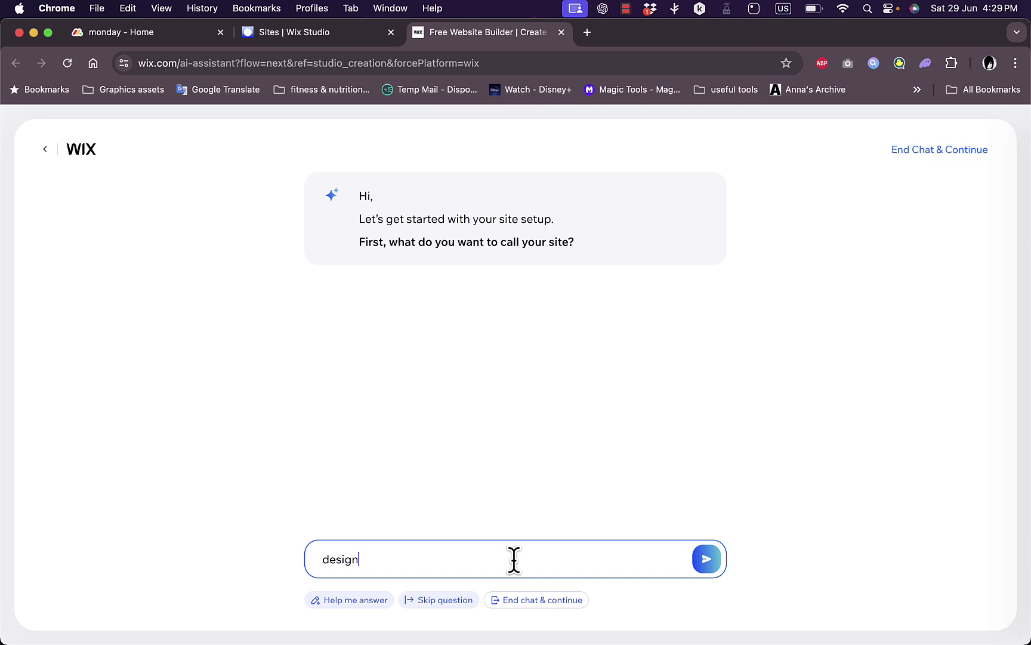
type(" a fitness blog for ")
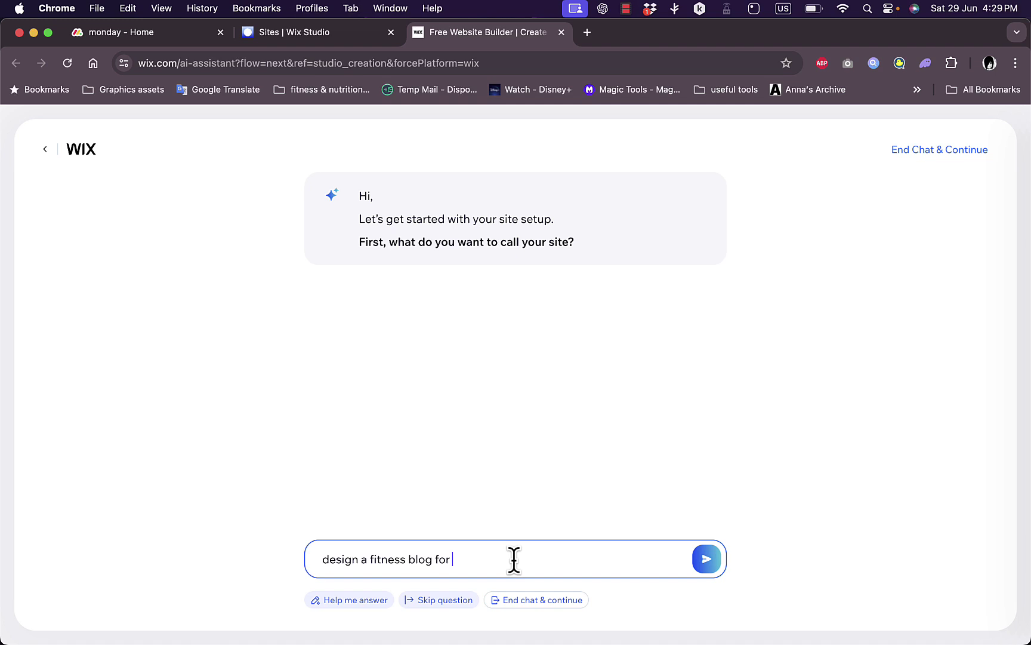
type("a fitness and bodybuilding t")
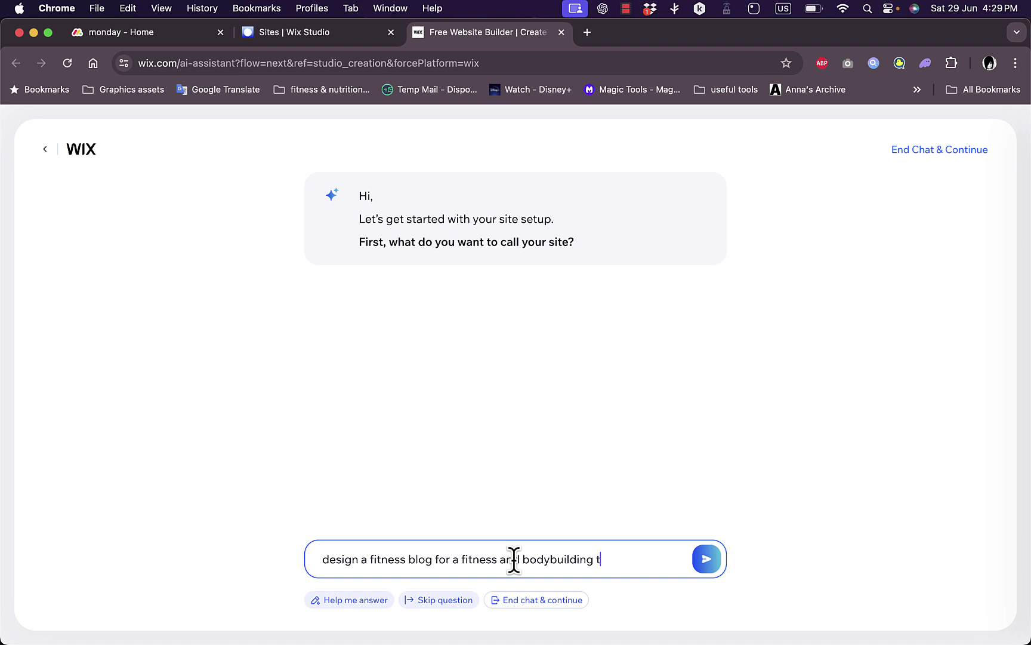
type("rainer, use a modern des")
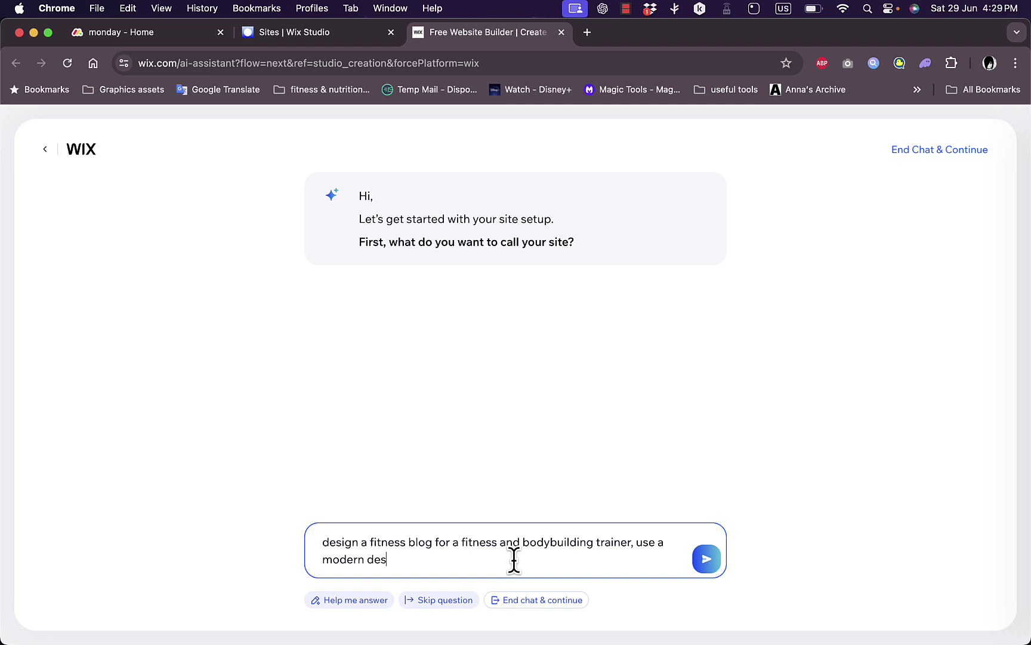
type("ign with subtle but a")
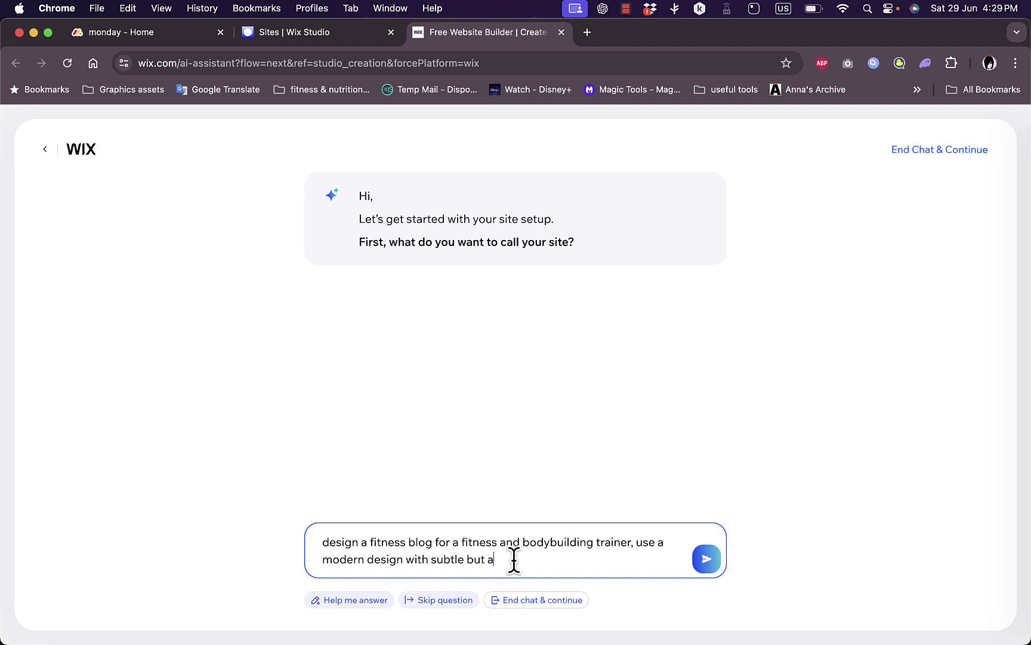
type("ttractive energetic fonts, and ")
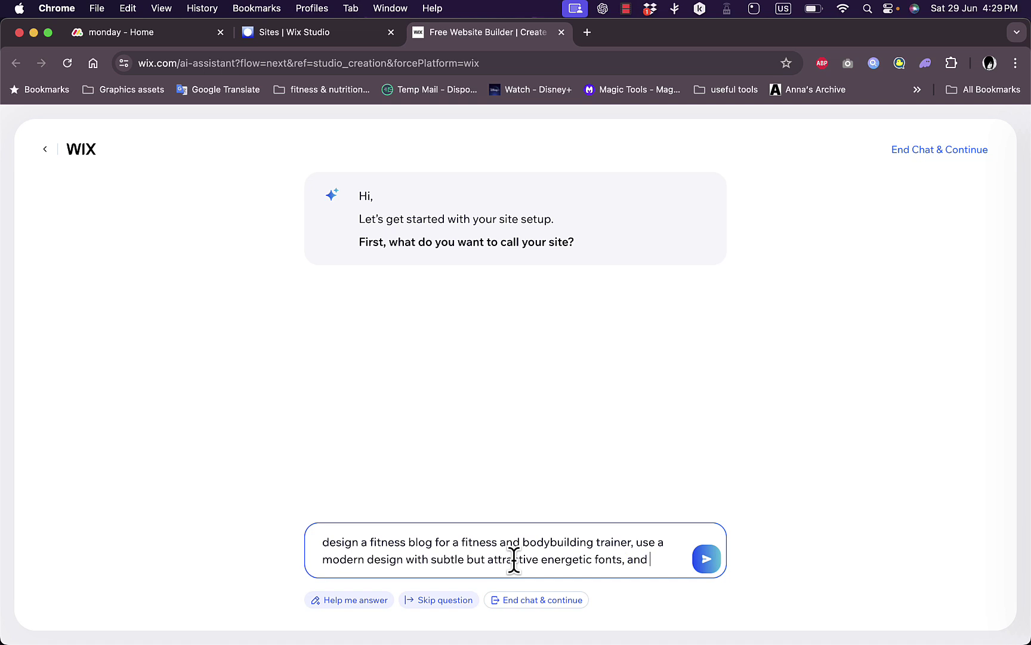
type("a darker c")
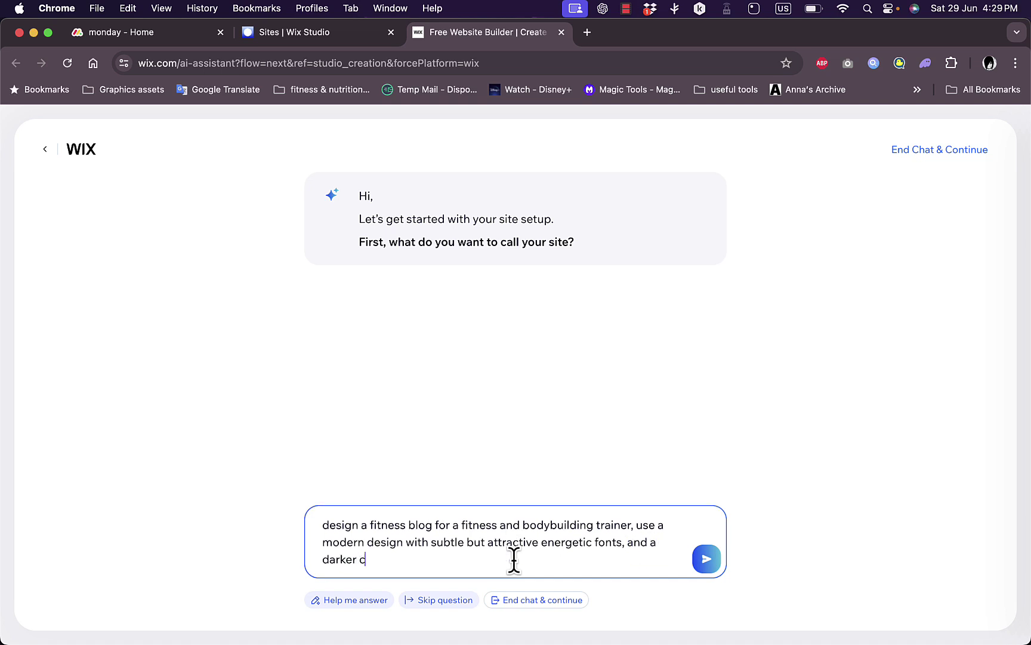
type("olor palette includi")
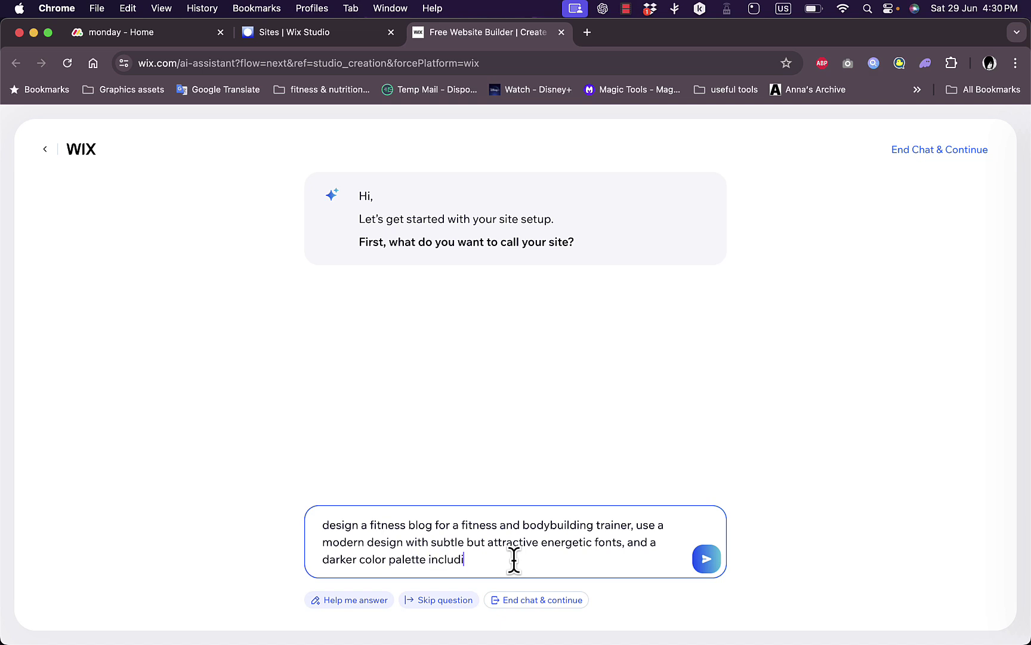
type("ng the colors blue and blac")
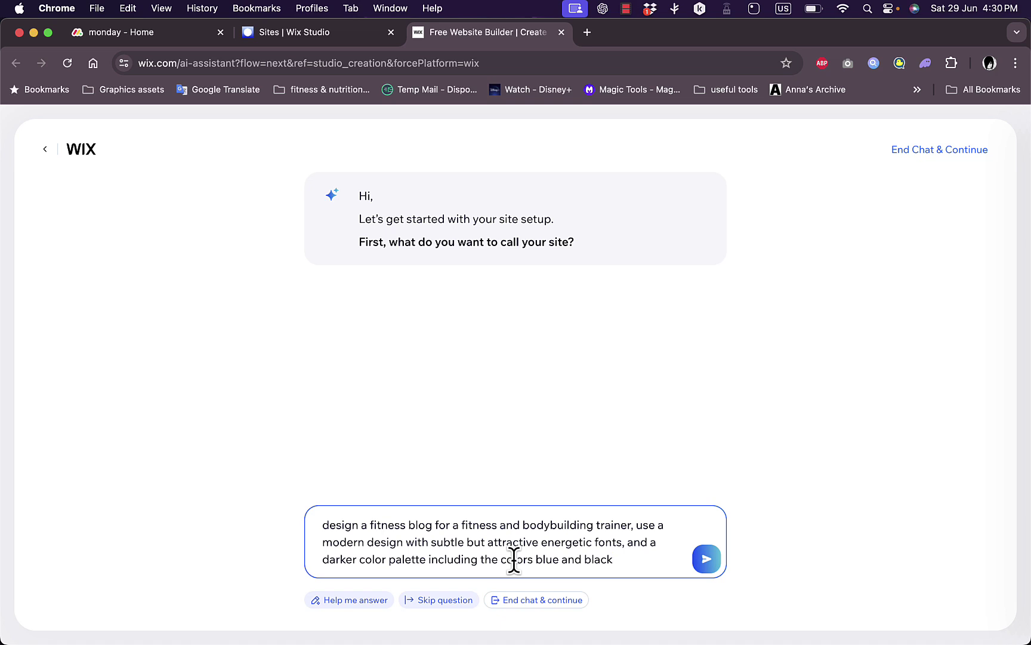
type("k")
key("shift+Return")
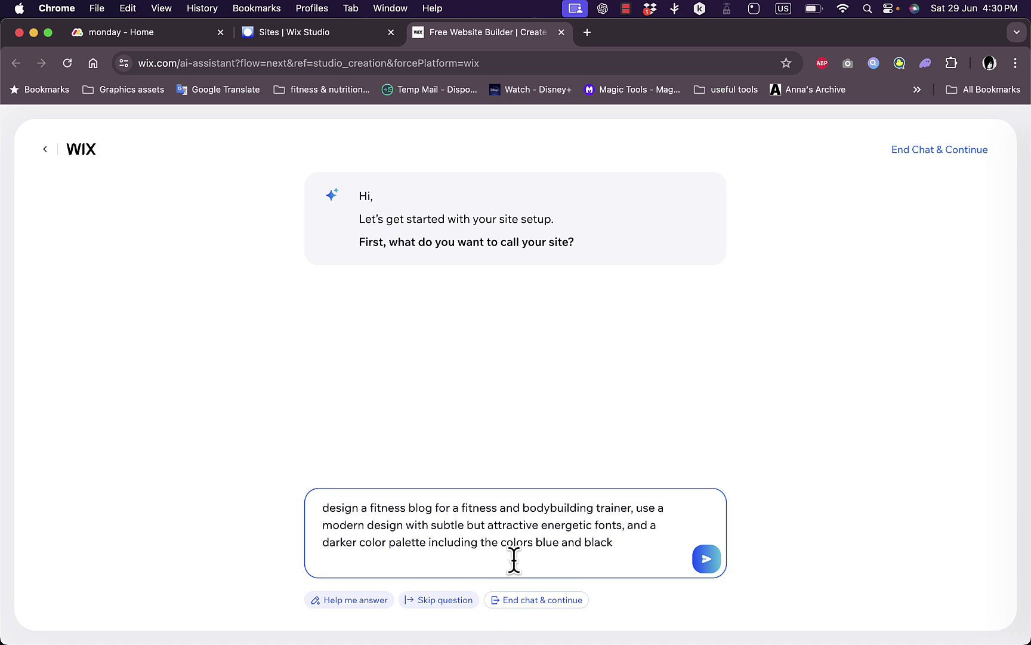
type("I want to create a home page, a")
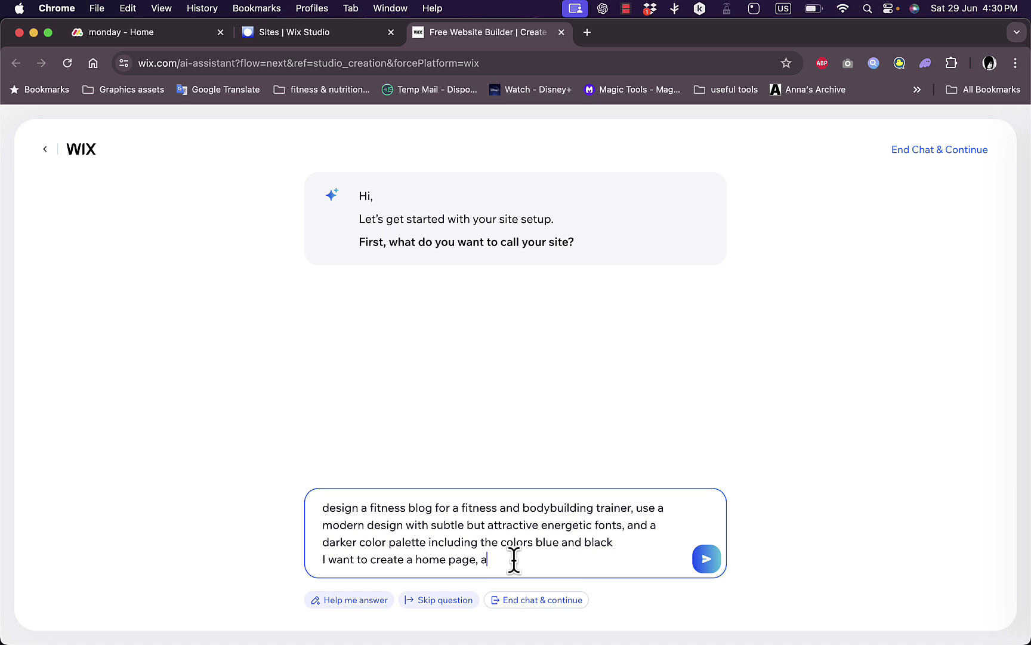
type("n about page and a sotre")
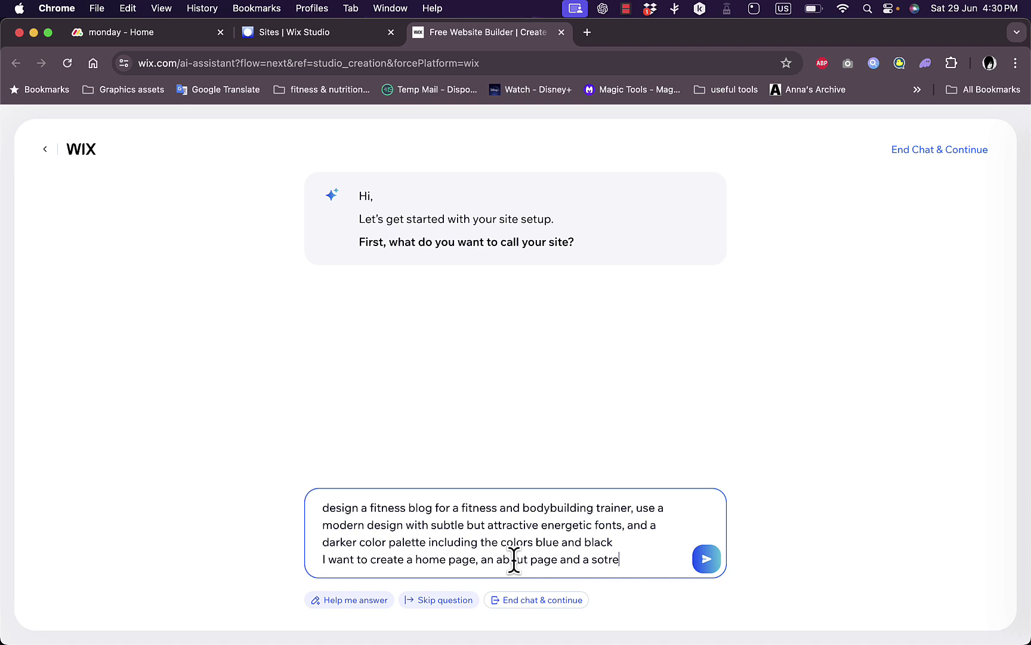
type(" where i I ca")
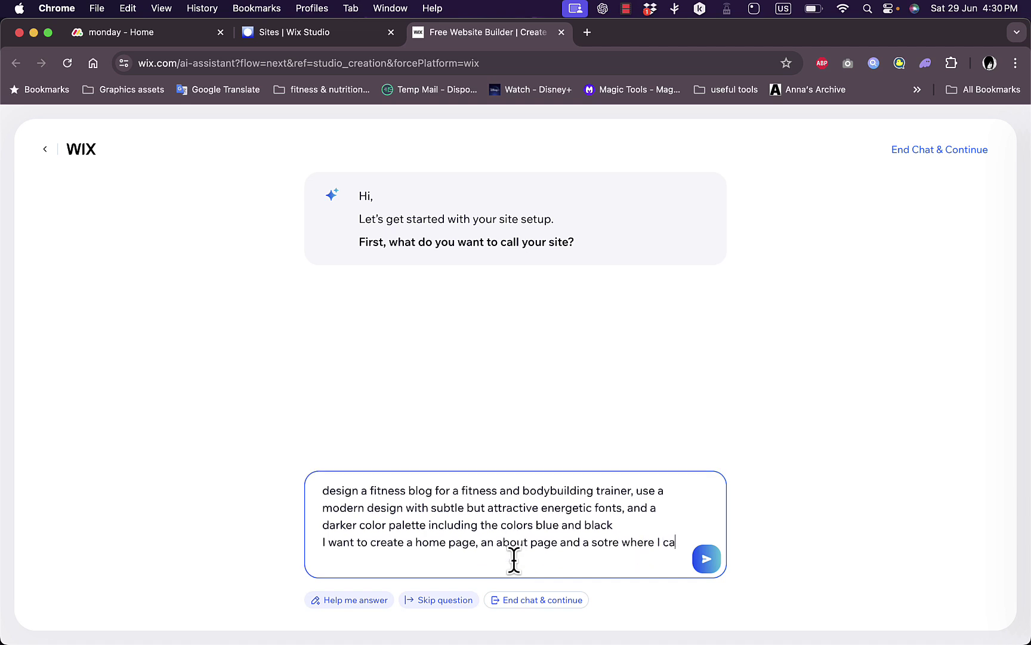
type("n sell my fitness pr")
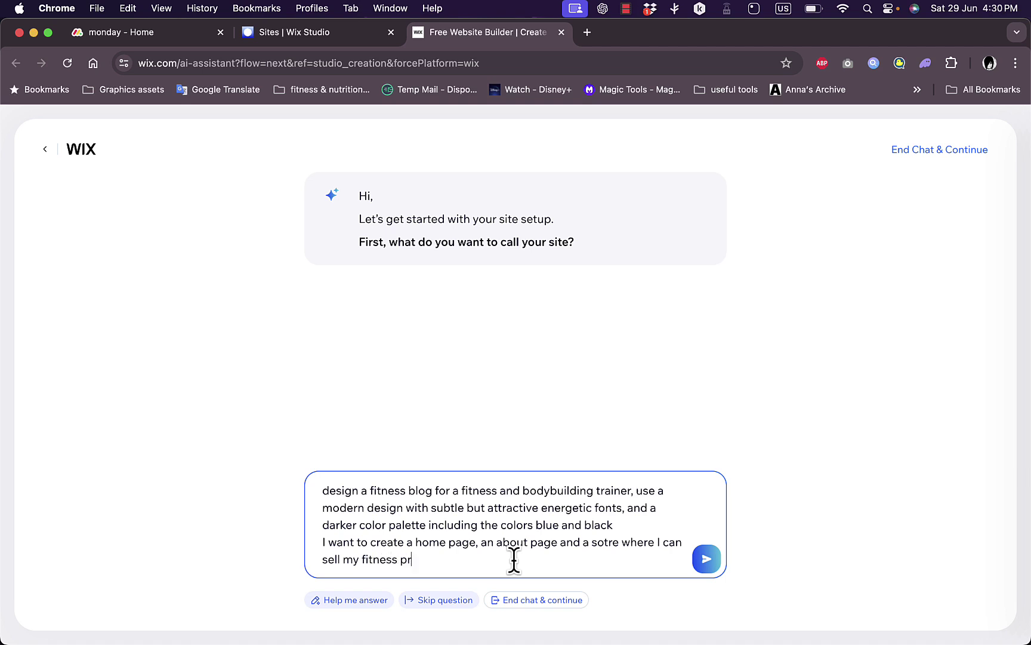
type("ograms")
left_click(705, 562)
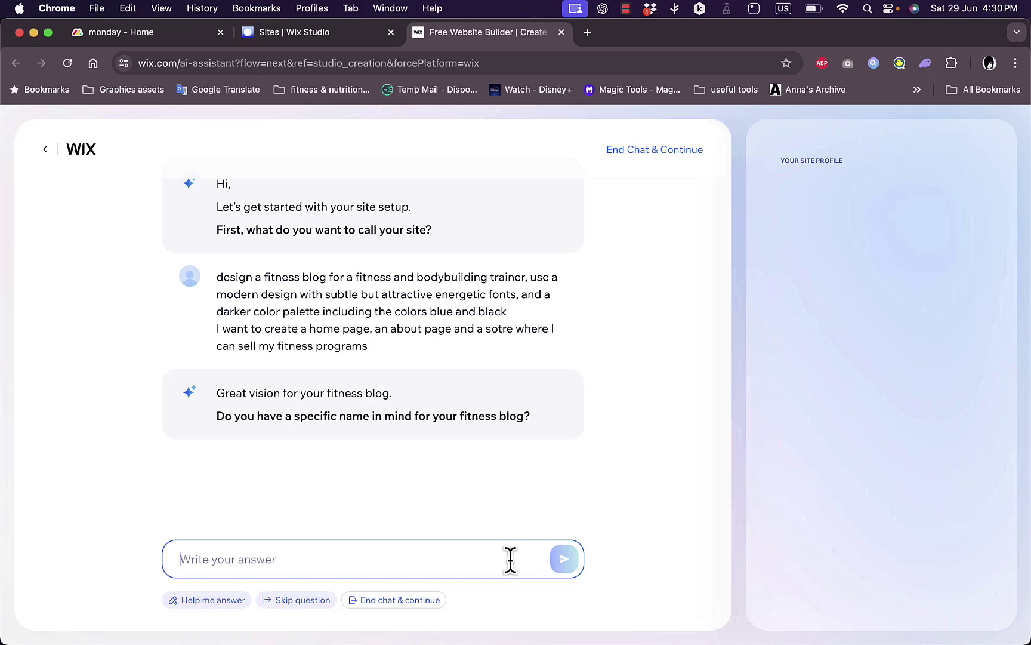
Name the blog 'my fitness' and set the audience to people who want to build muscle and lose fat
left_click(375, 558)
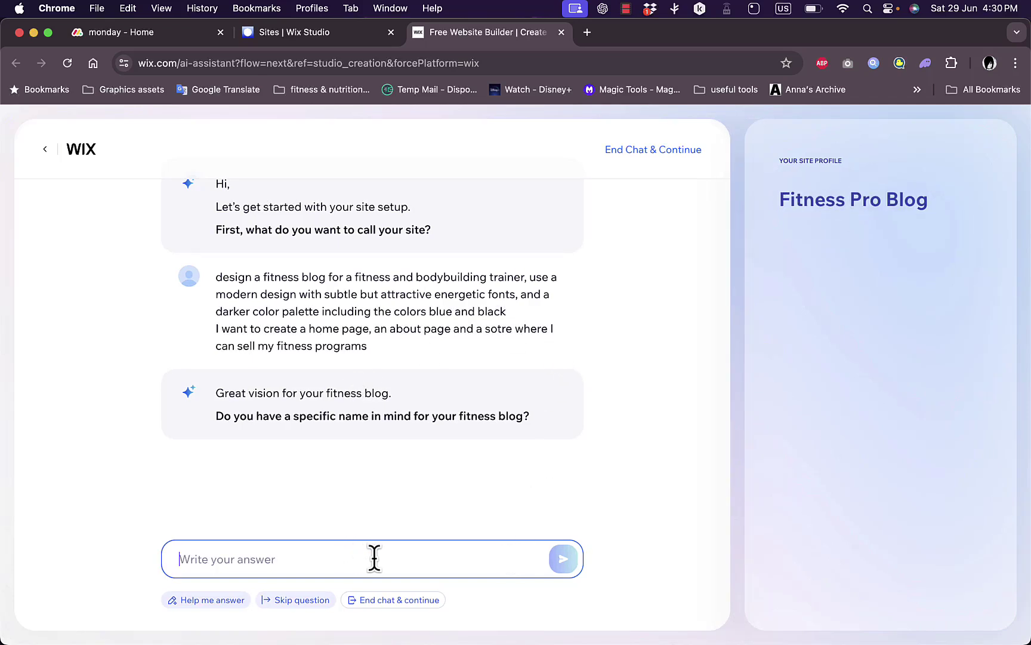
type("my fitness")
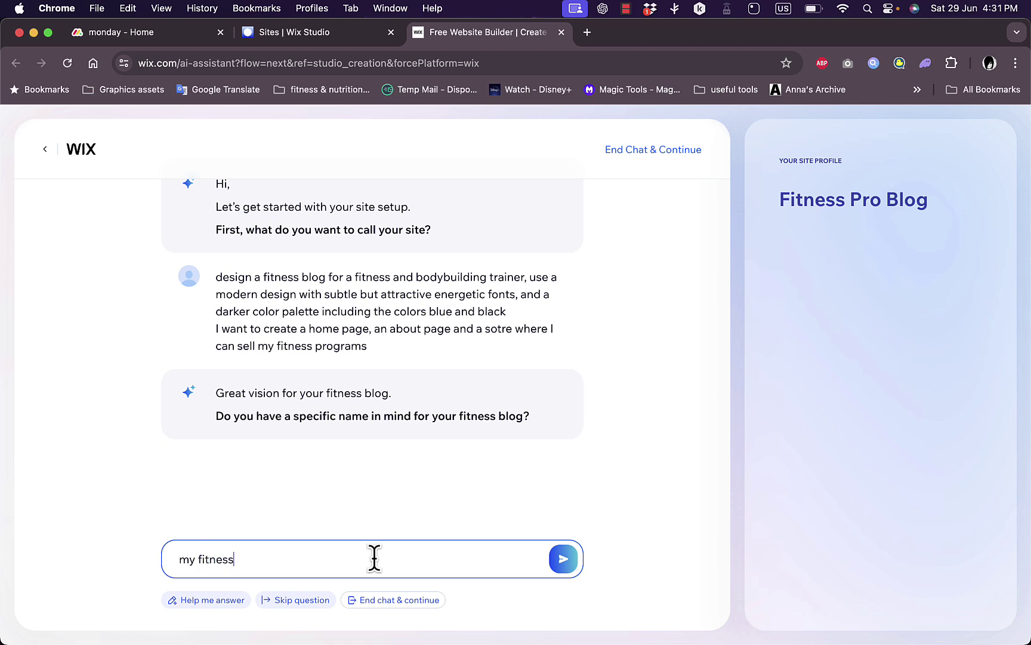
key("Return")
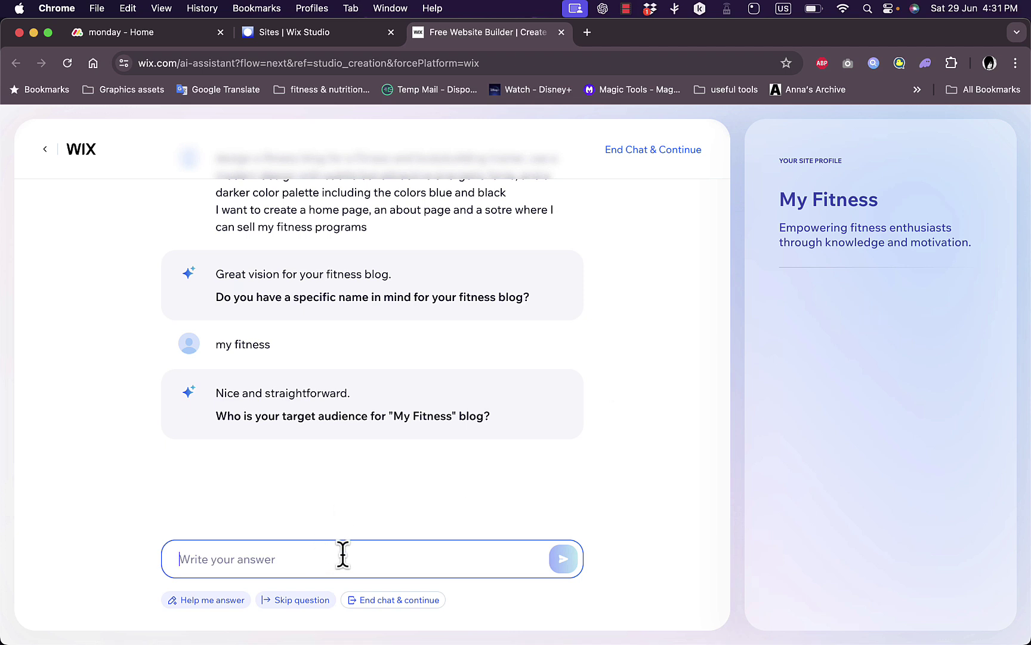
type("people ")
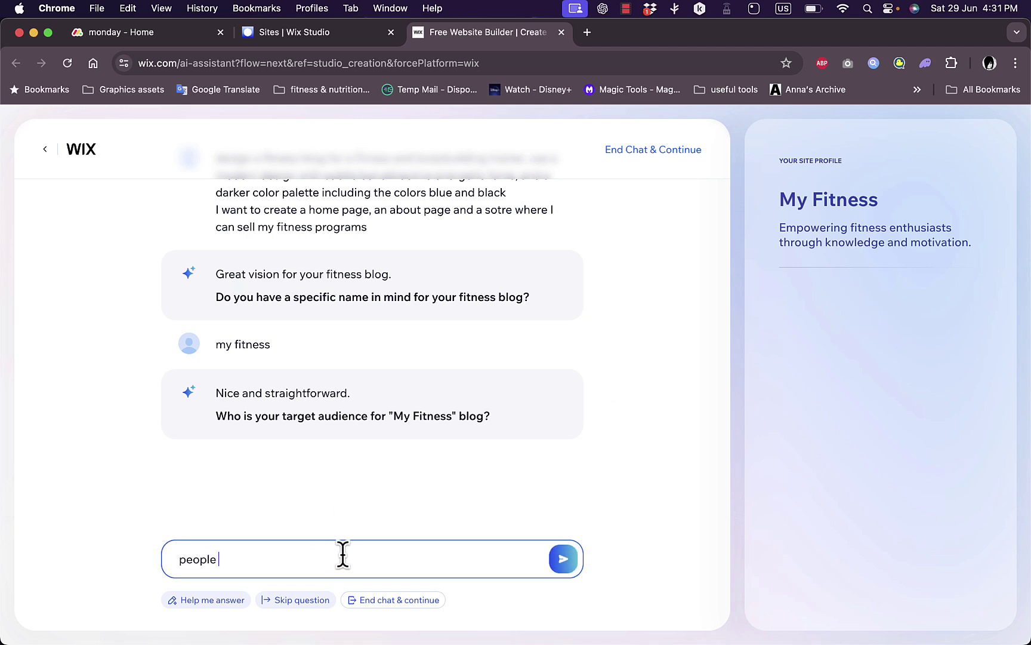
type("who want to build muscle and lose fat")
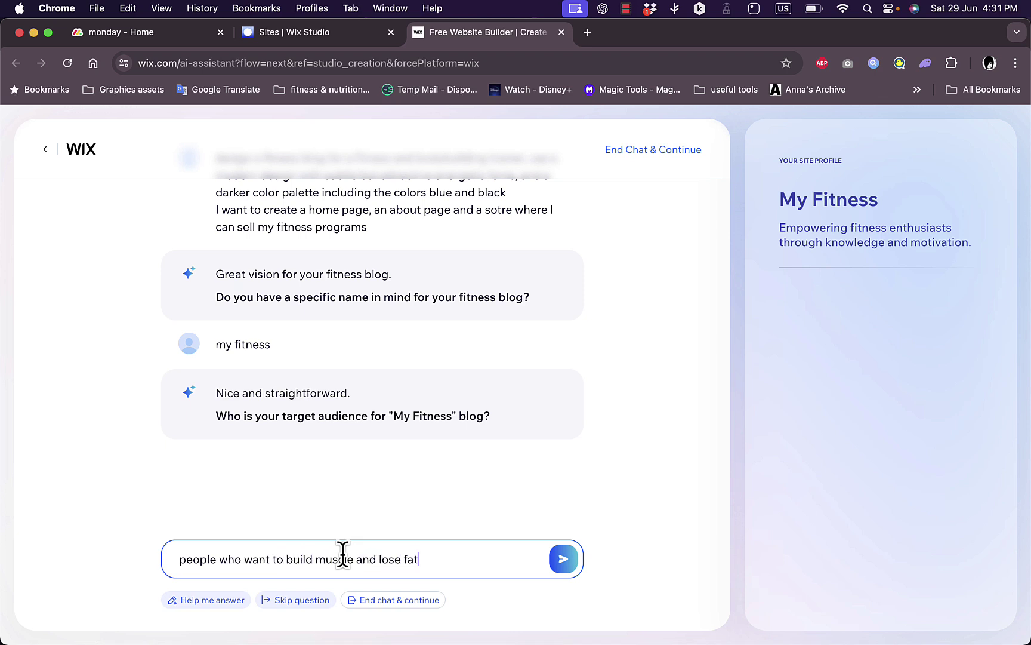
key("Return")
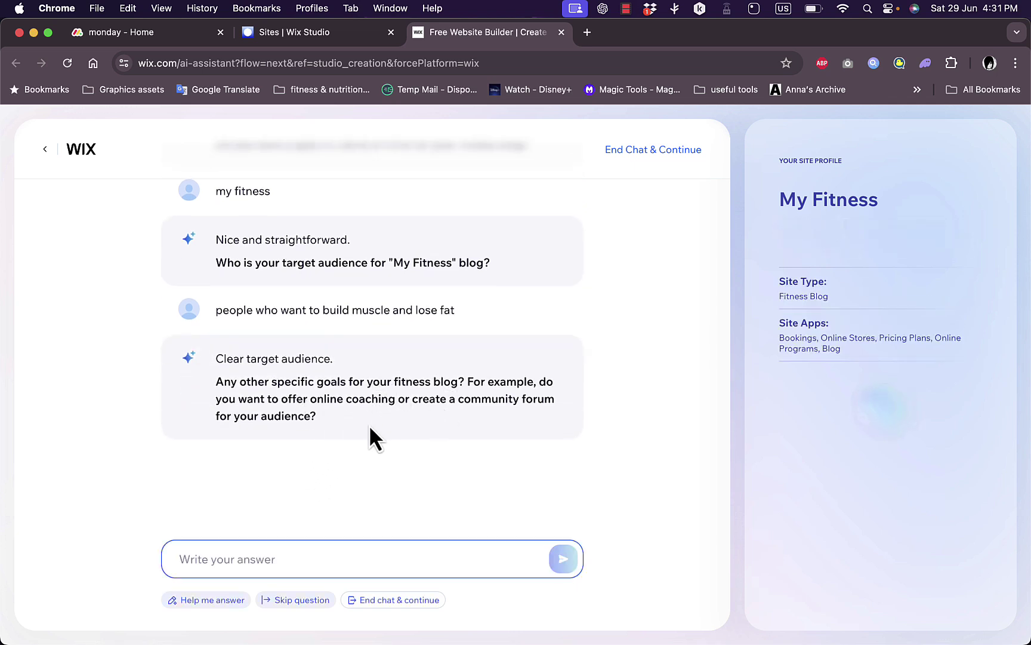
Answer that the site should build a community and give out as much free information as possible
type("o")
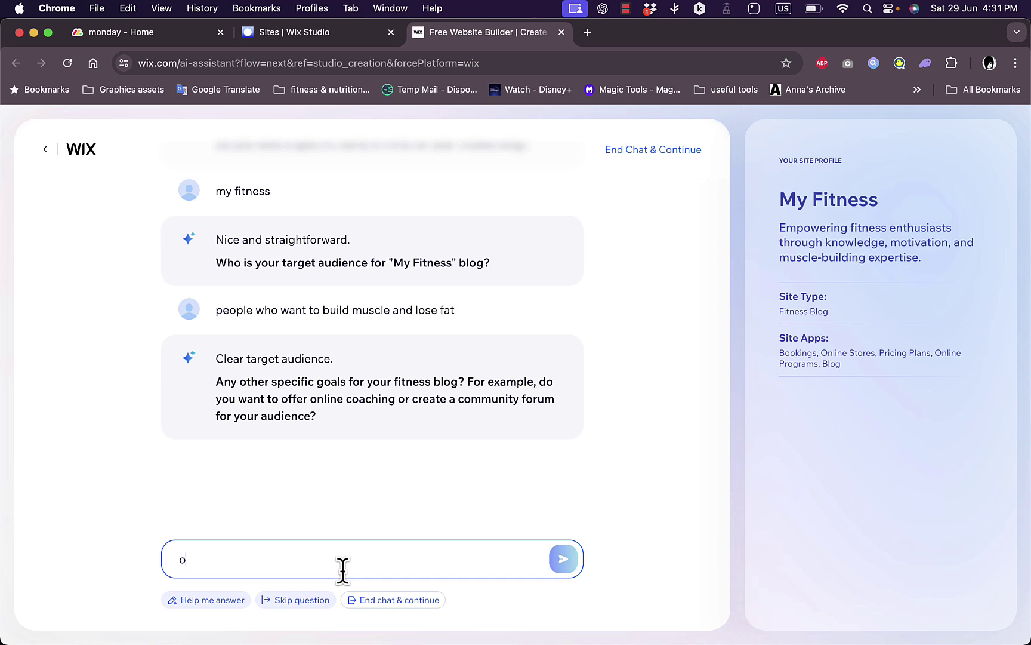
type("kay crea")
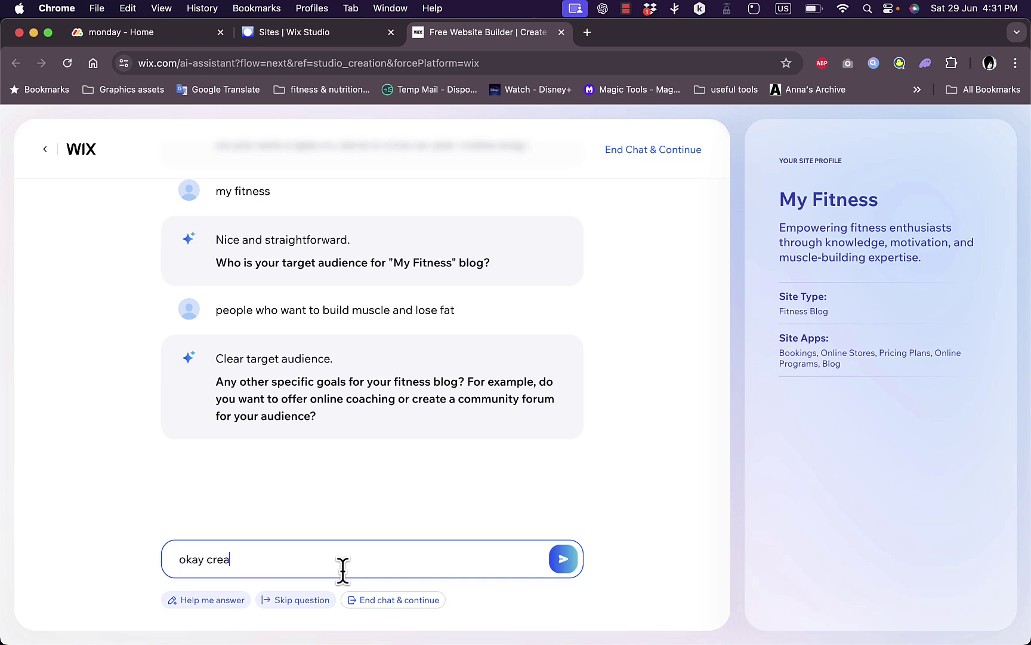
type("te a commmunity")
key("Return")
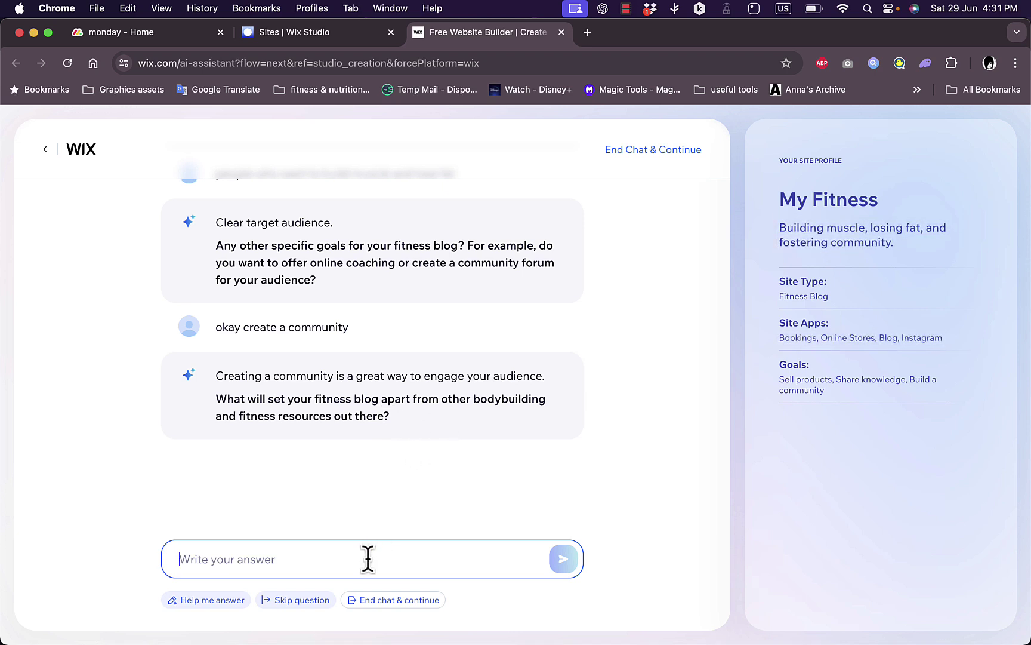
type("I want to give out as m")
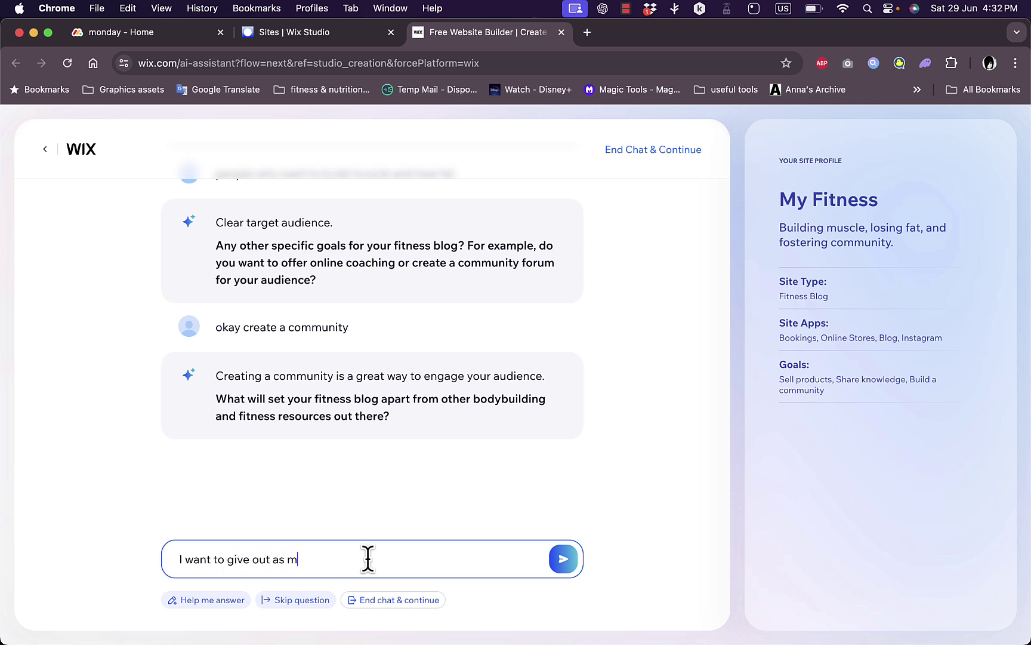
type("uch free information as possibl")
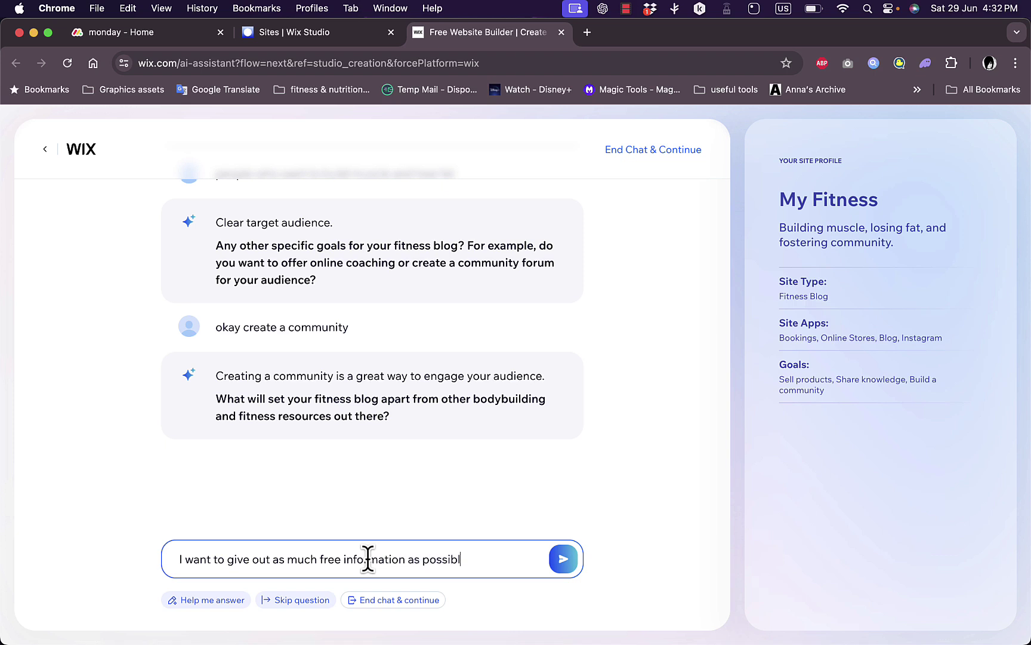
type("e")
key("Return")
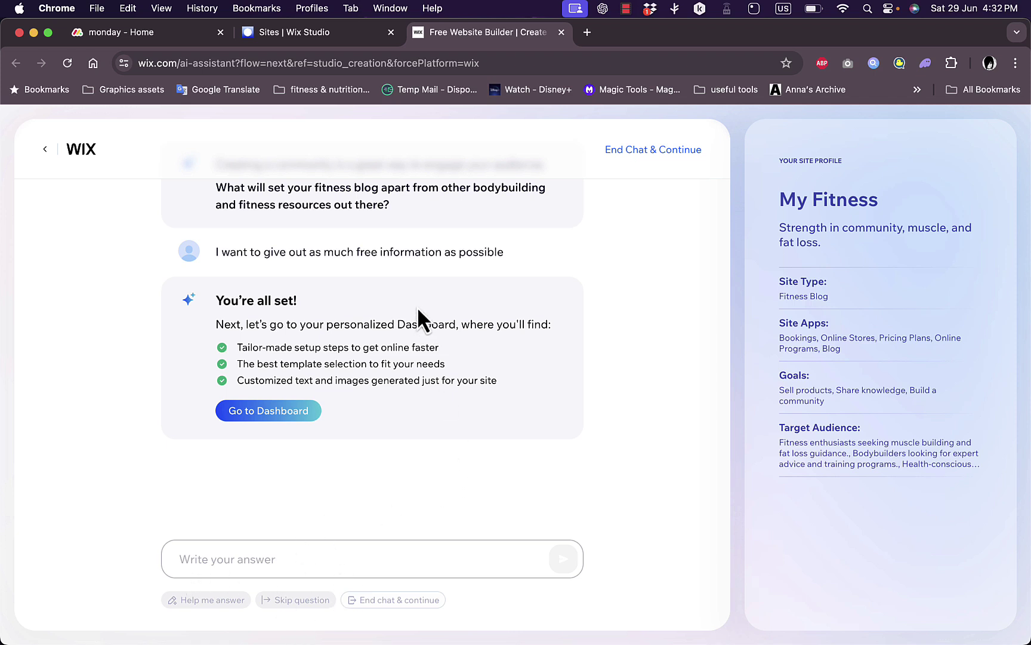
Go to the personalized Wix Studio dashboard for the My Fitness blog
left_click(271, 412)
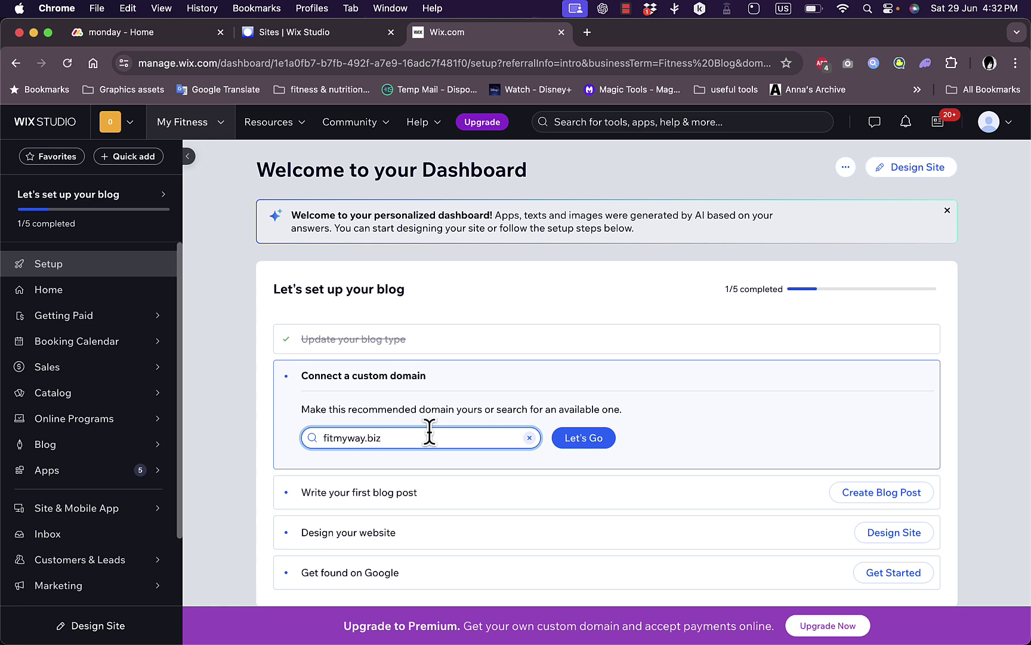
scroll(429, 434, "down", 2)
scroll(429, 434, "up", 2)
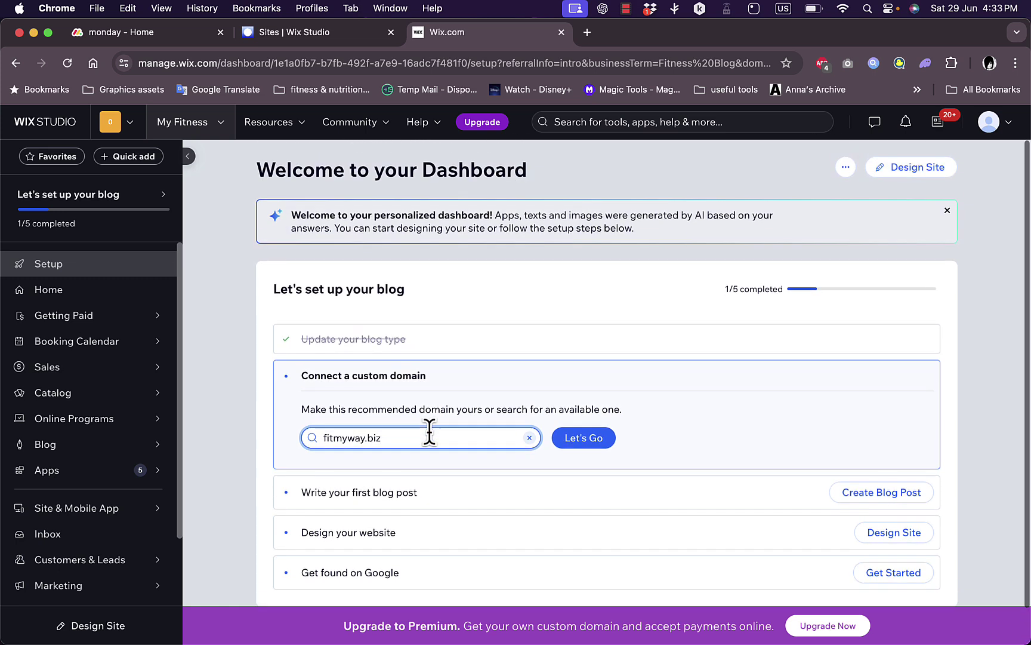
Choose Design Site and have AI generate a design for My Fitness
left_click(918, 171)
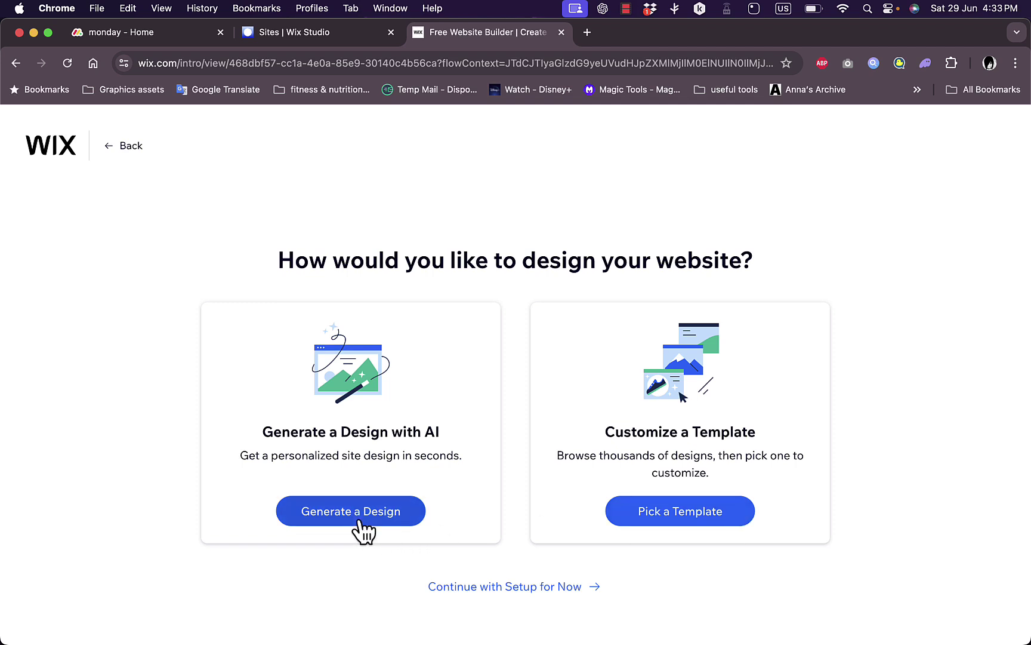
left_click(359, 521)
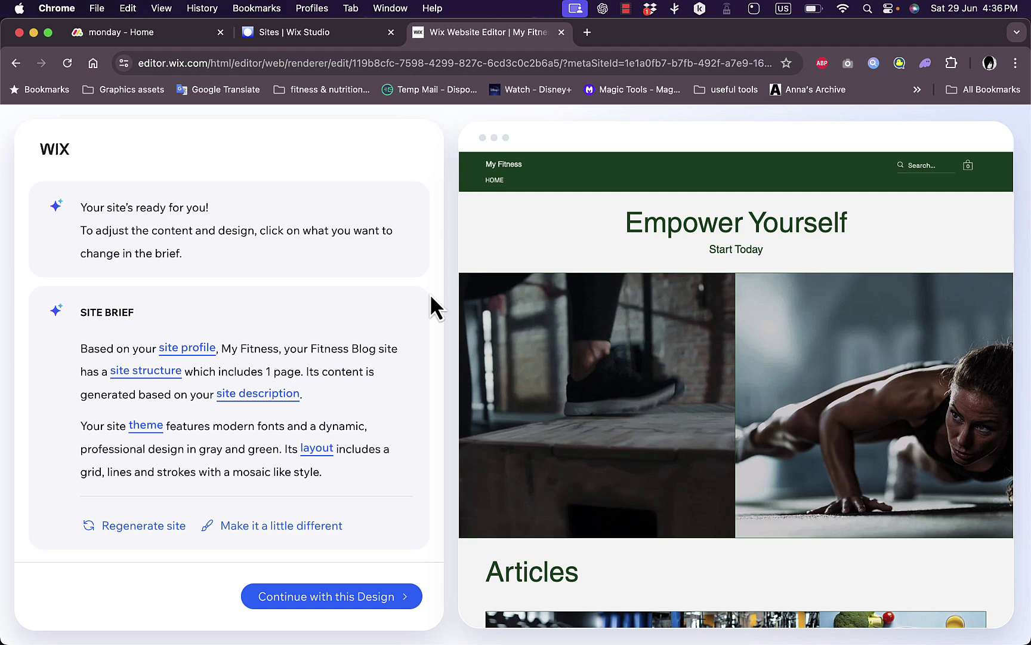
Review the 'Empower Yourself' preview, then regenerate it as a slightly different design
scroll(740, 419, "down", 15)
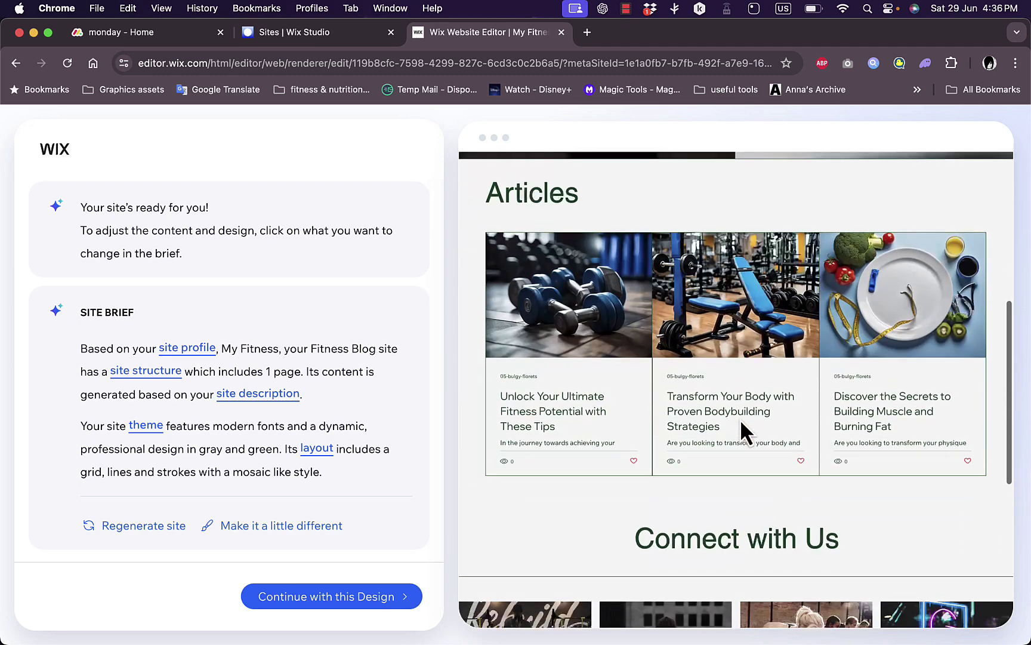
scroll(741, 419, "up", 3)
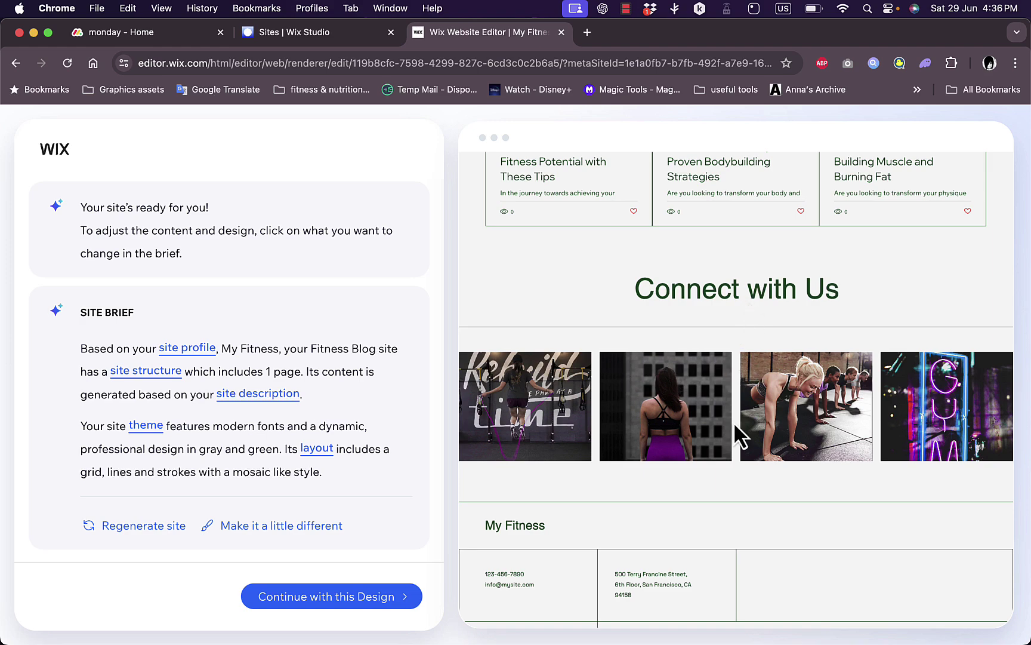
scroll(733, 421, "up", 15)
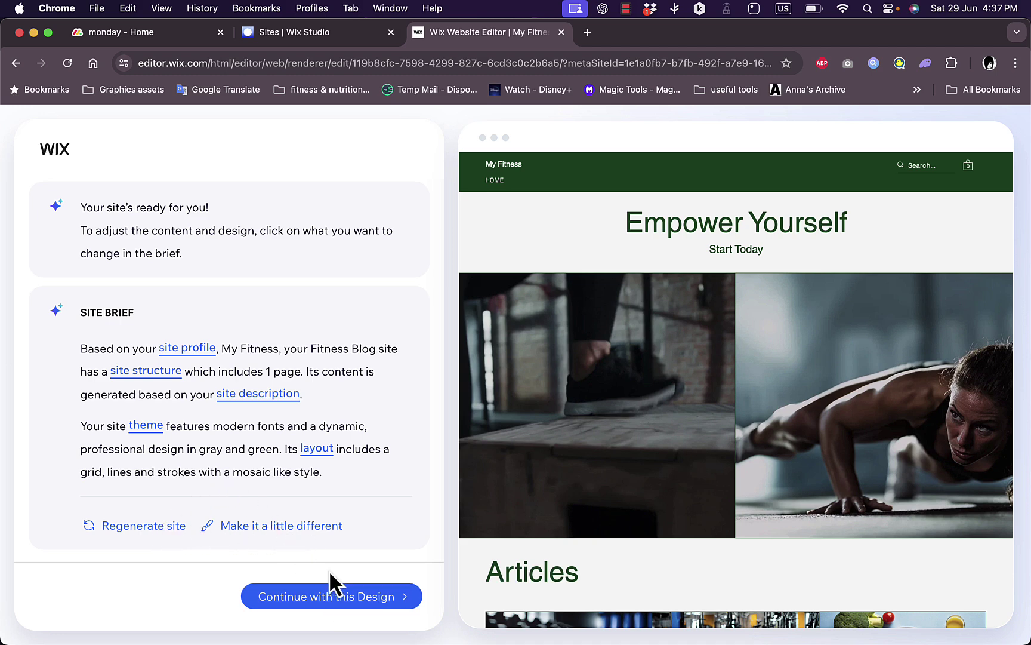
left_click(293, 526)
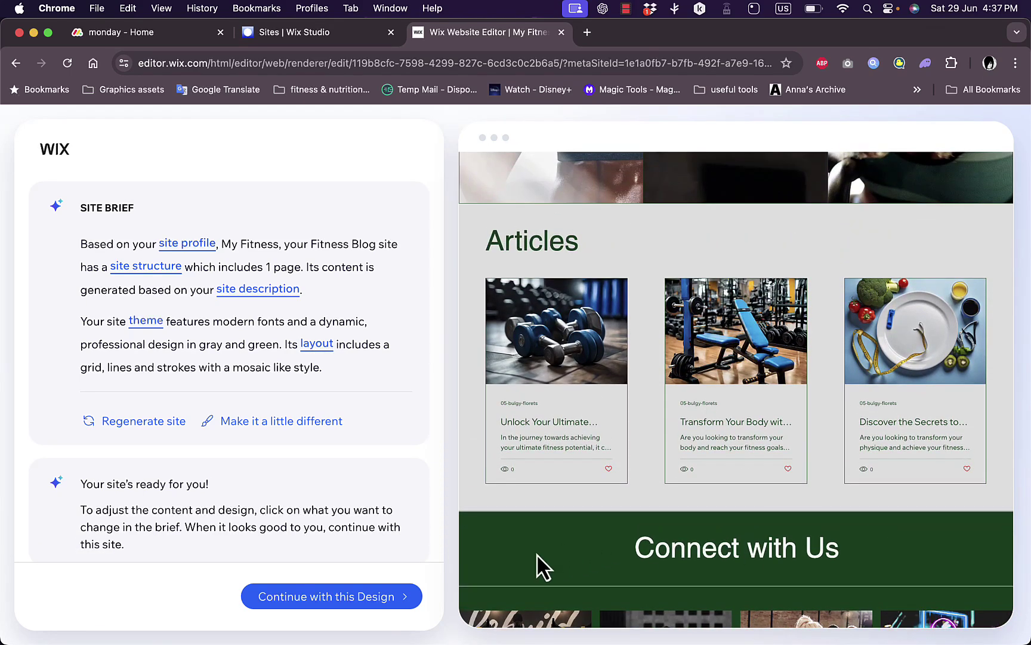
Continue with the 'Transform Your Body' design into the Editor and browse the Image elements
left_click(334, 597)
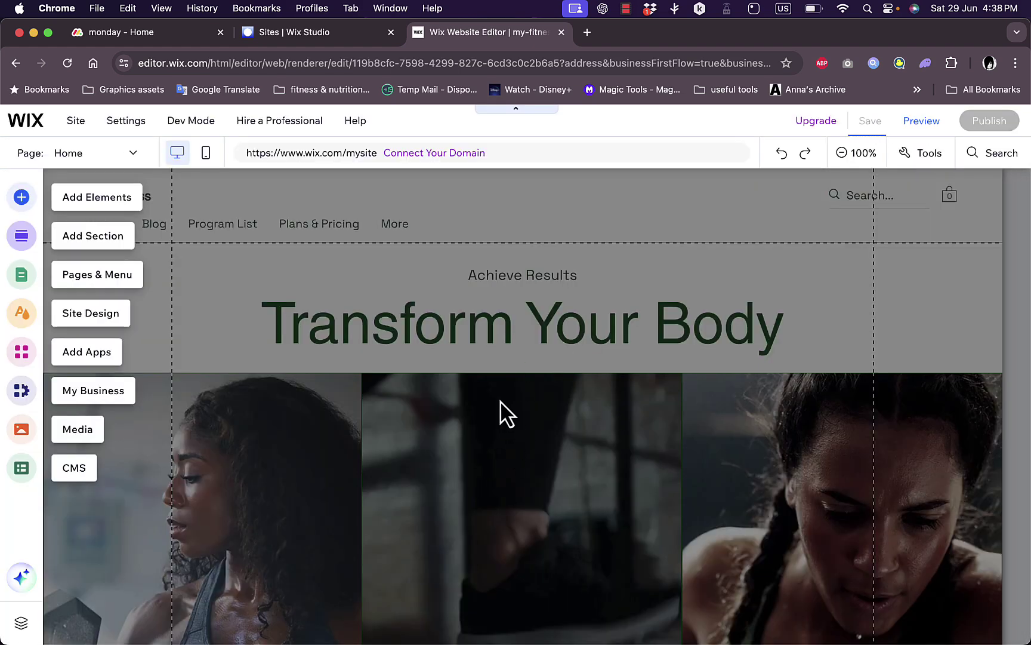
scroll(500, 412, "down", 5)
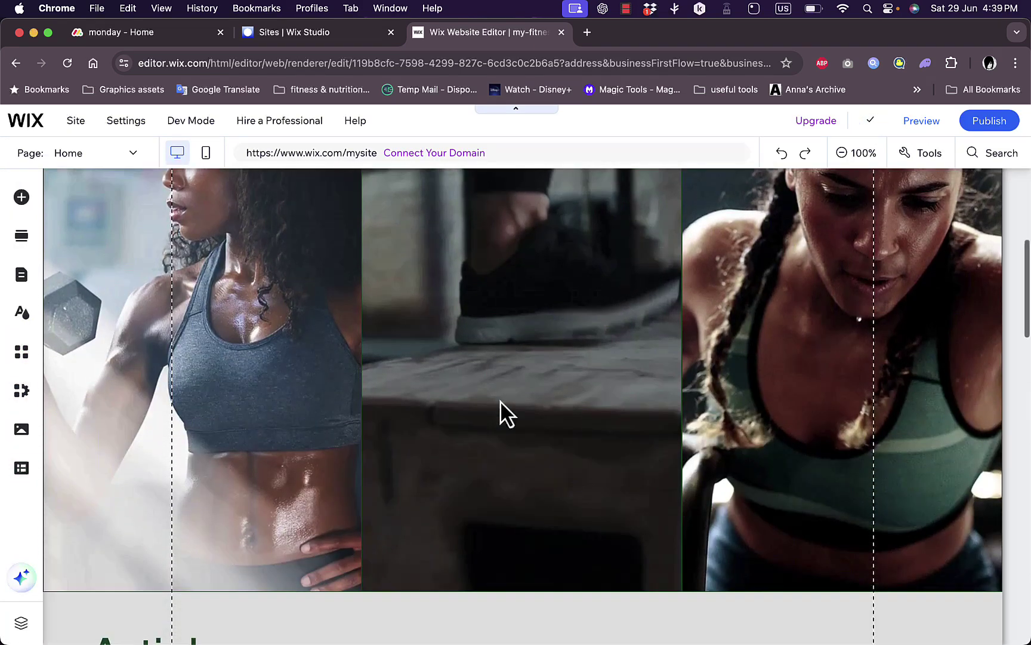
scroll(500, 412, "up", 5)
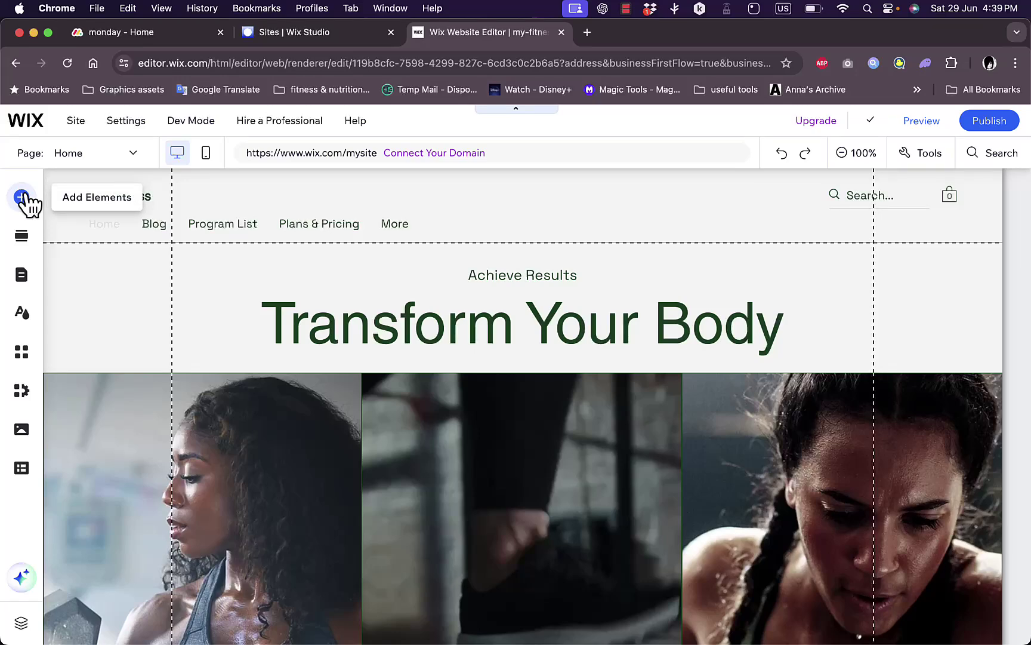
left_click(21, 197)
left_click(76, 245)
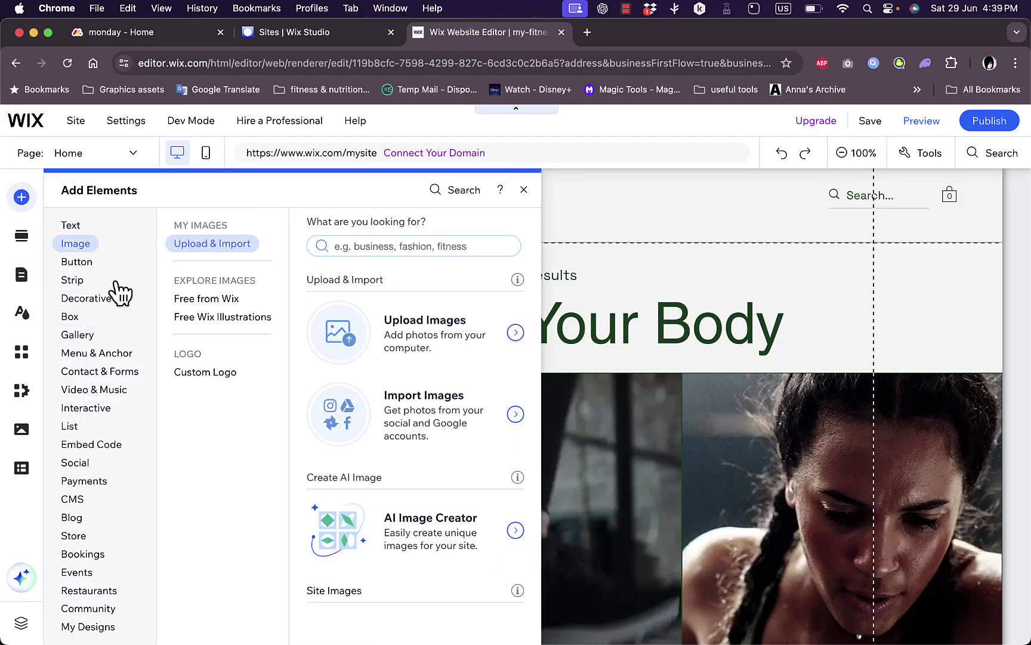
left_click(668, 299)
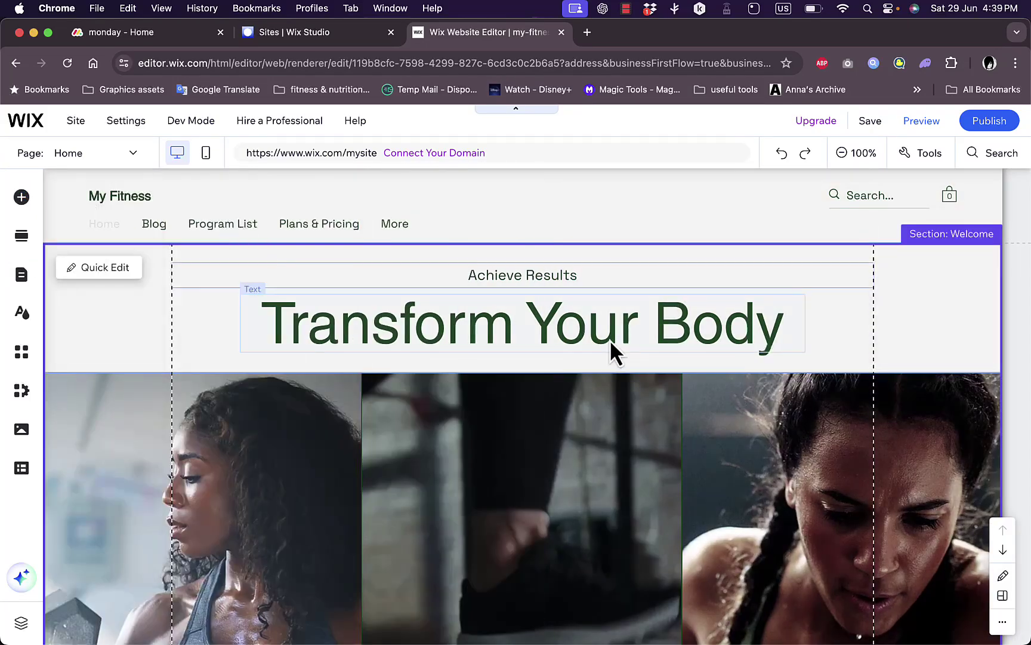